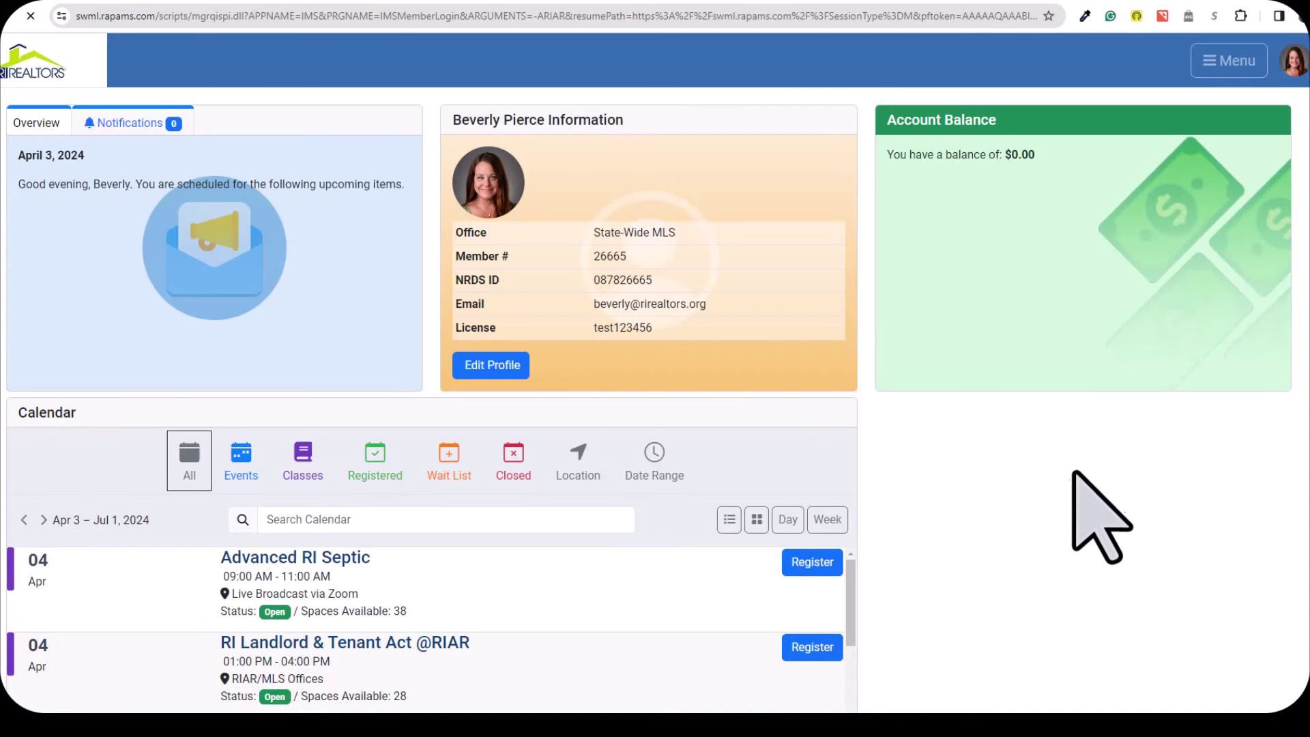
# Navigate via Menu > MLS Services to the Manage Credit Card Info page.
pyautogui.click(1231, 62)
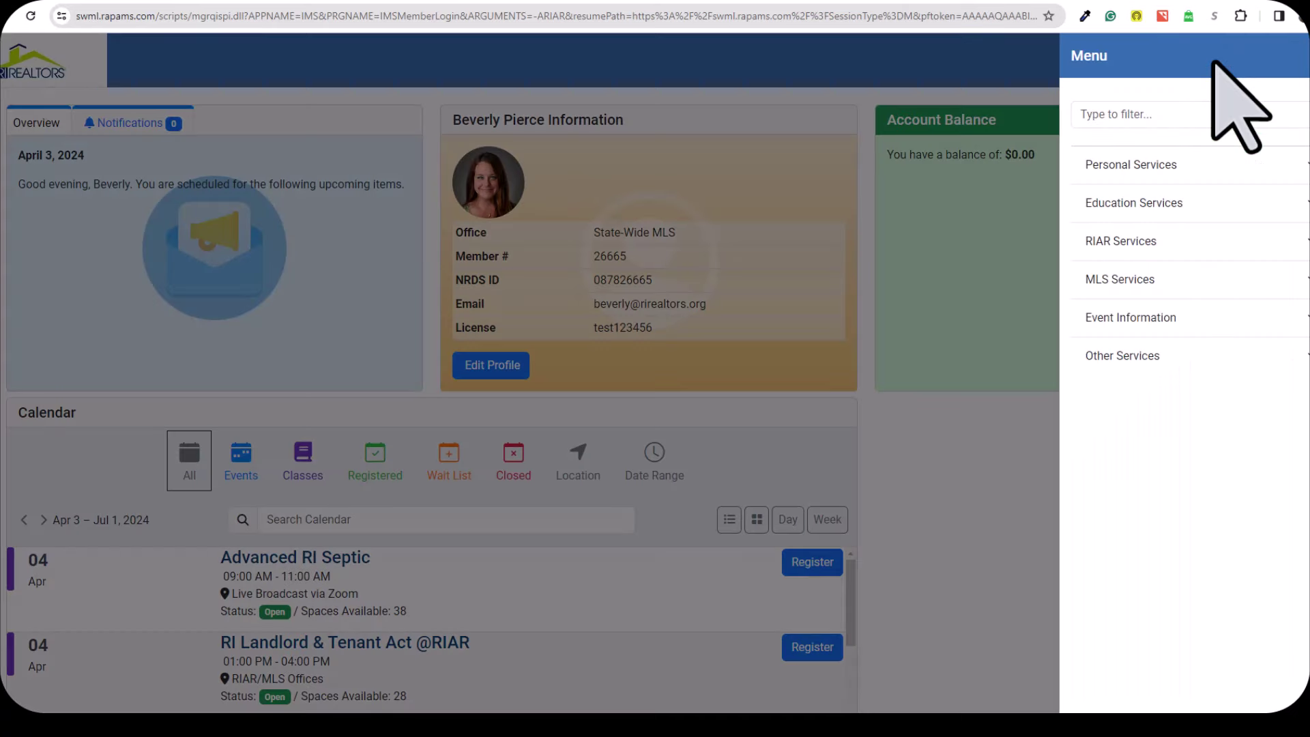
pyautogui.click(1125, 281)
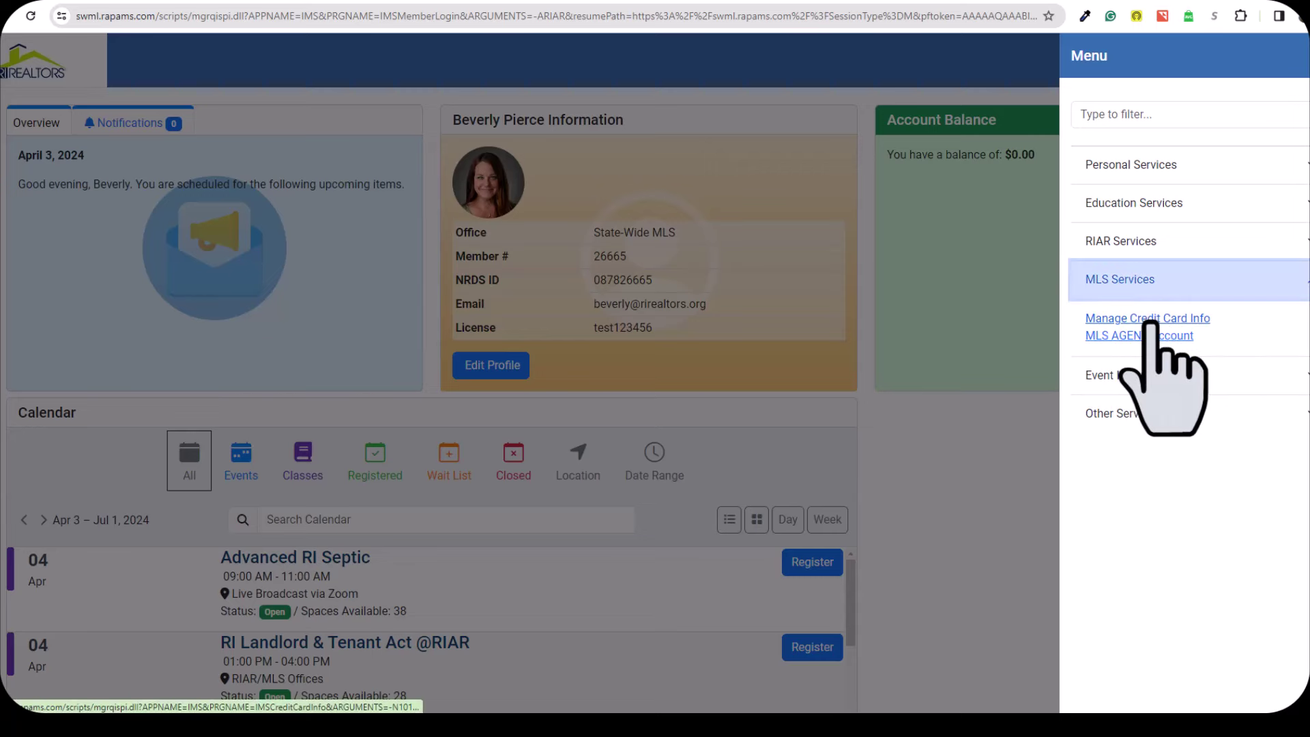
pyautogui.click(1151, 319)
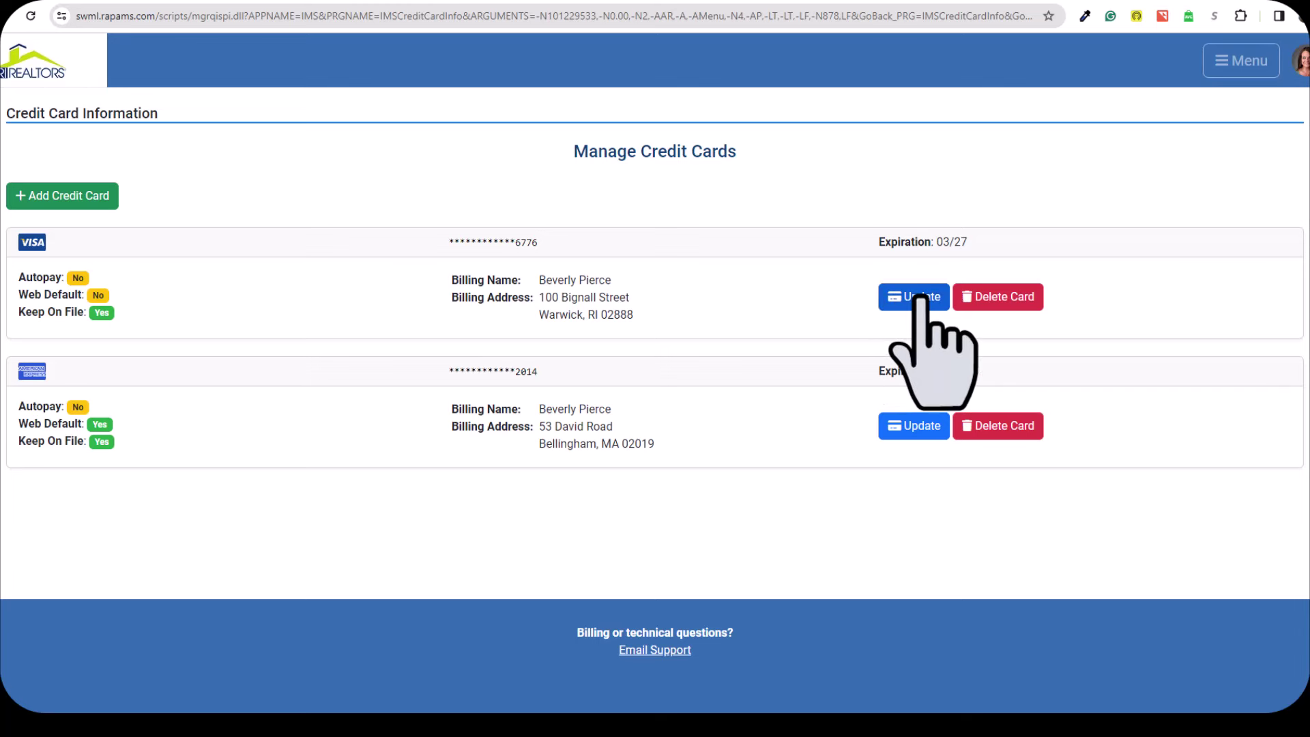
pyautogui.click(920, 299)
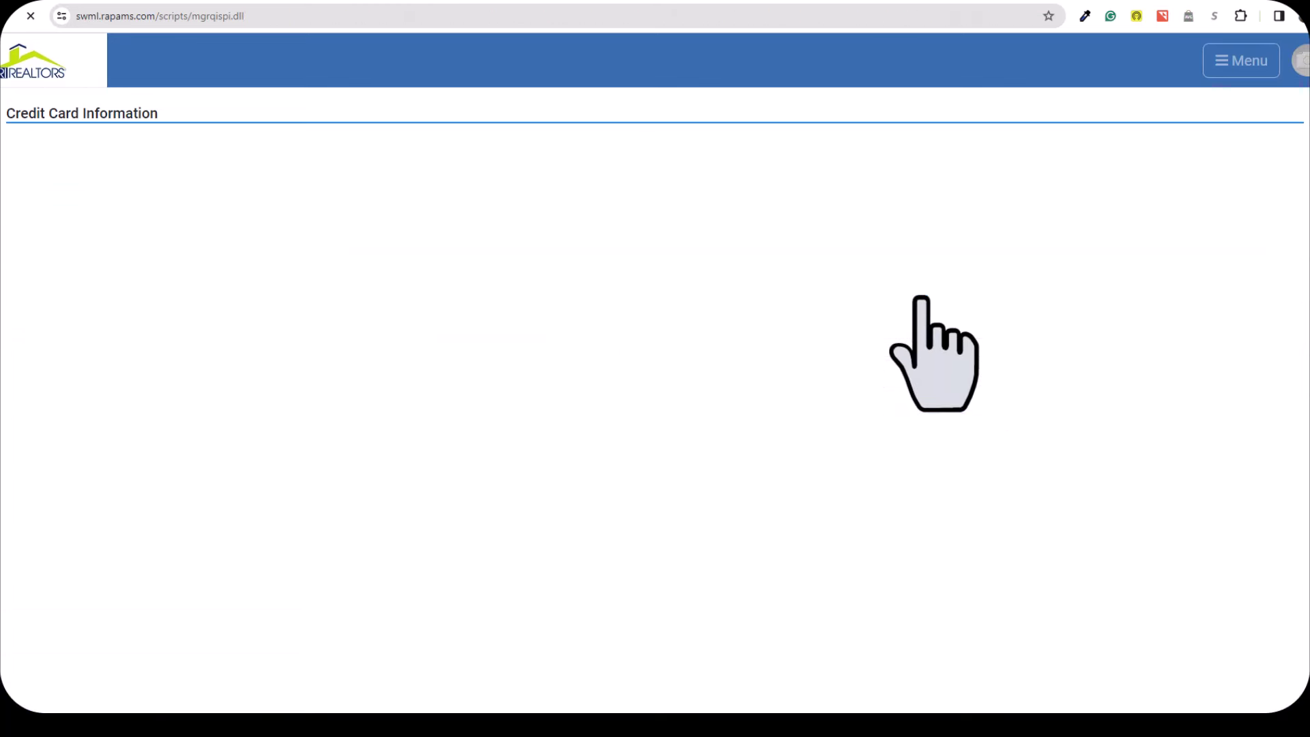
pyautogui.click(817, 408)
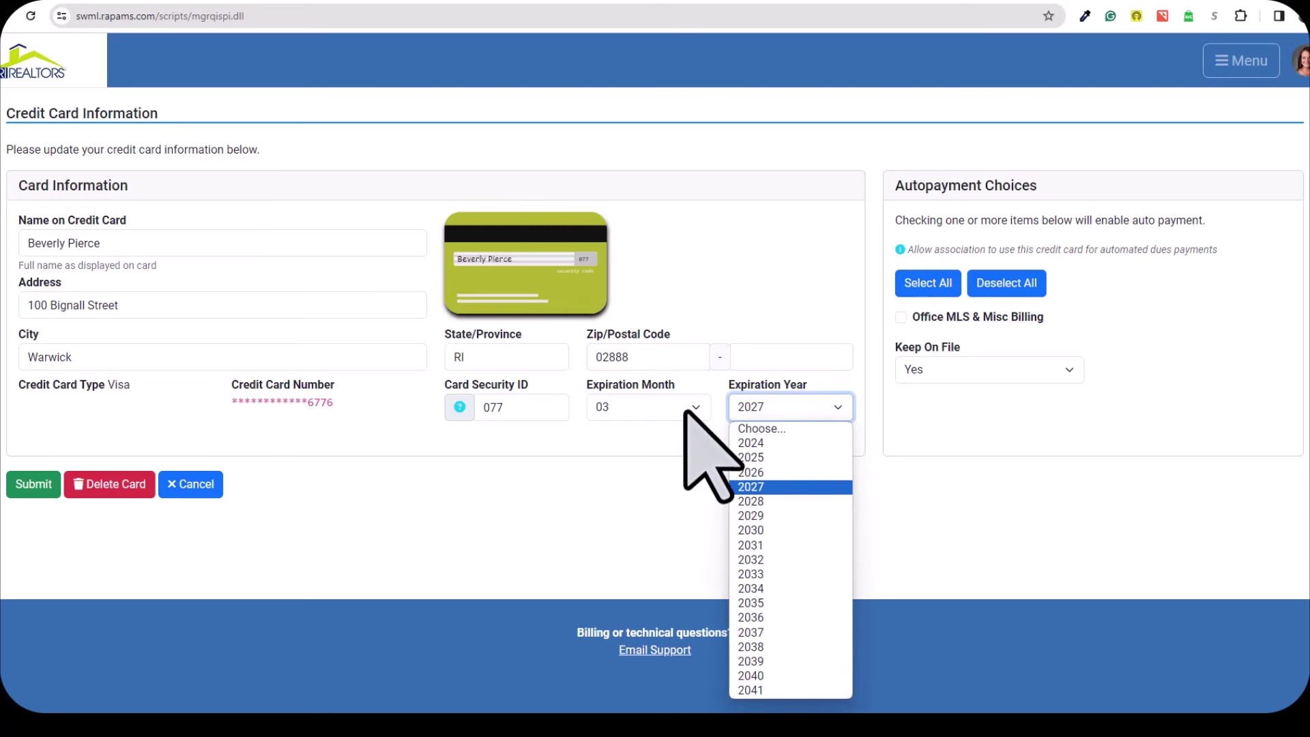
pyautogui.click(684, 410)
pyautogui.click(520, 408)
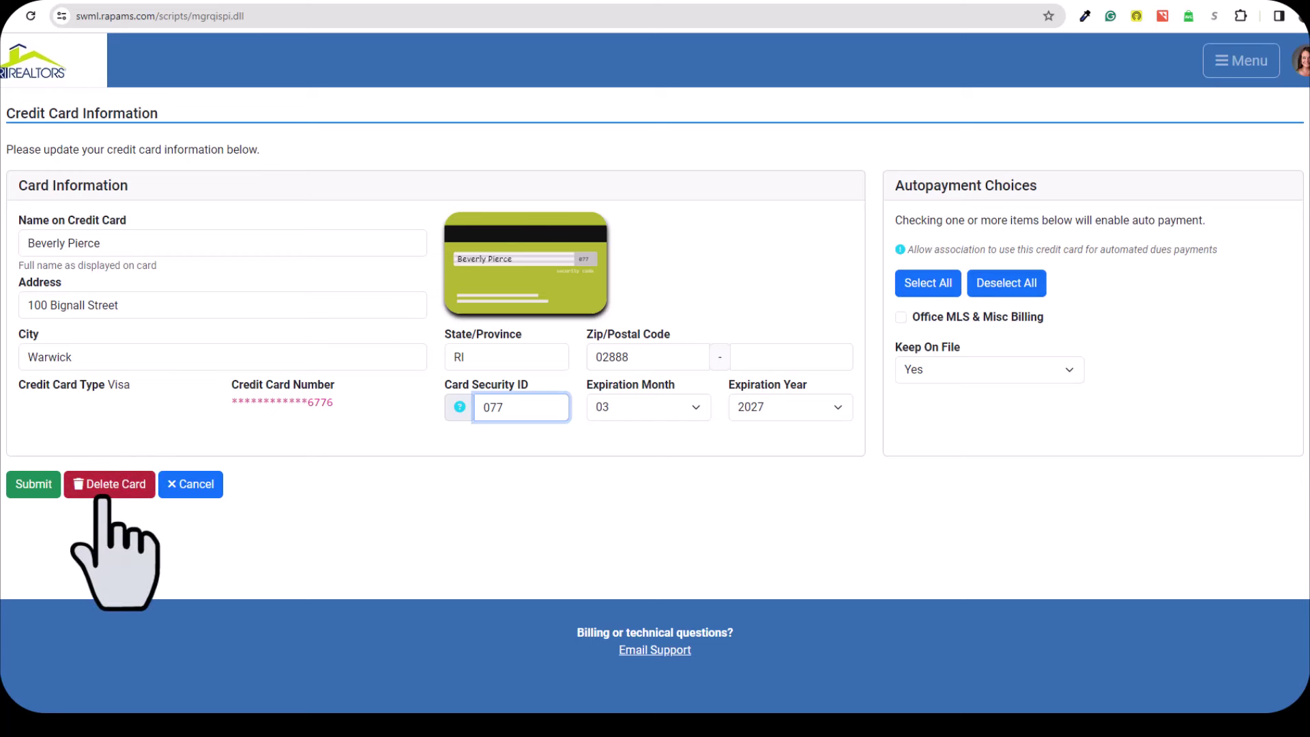
# Cancel the edit and add a new card with Office MLS & Misc Billing checked and Keep On File set to Yes.
pyautogui.click(205, 486)
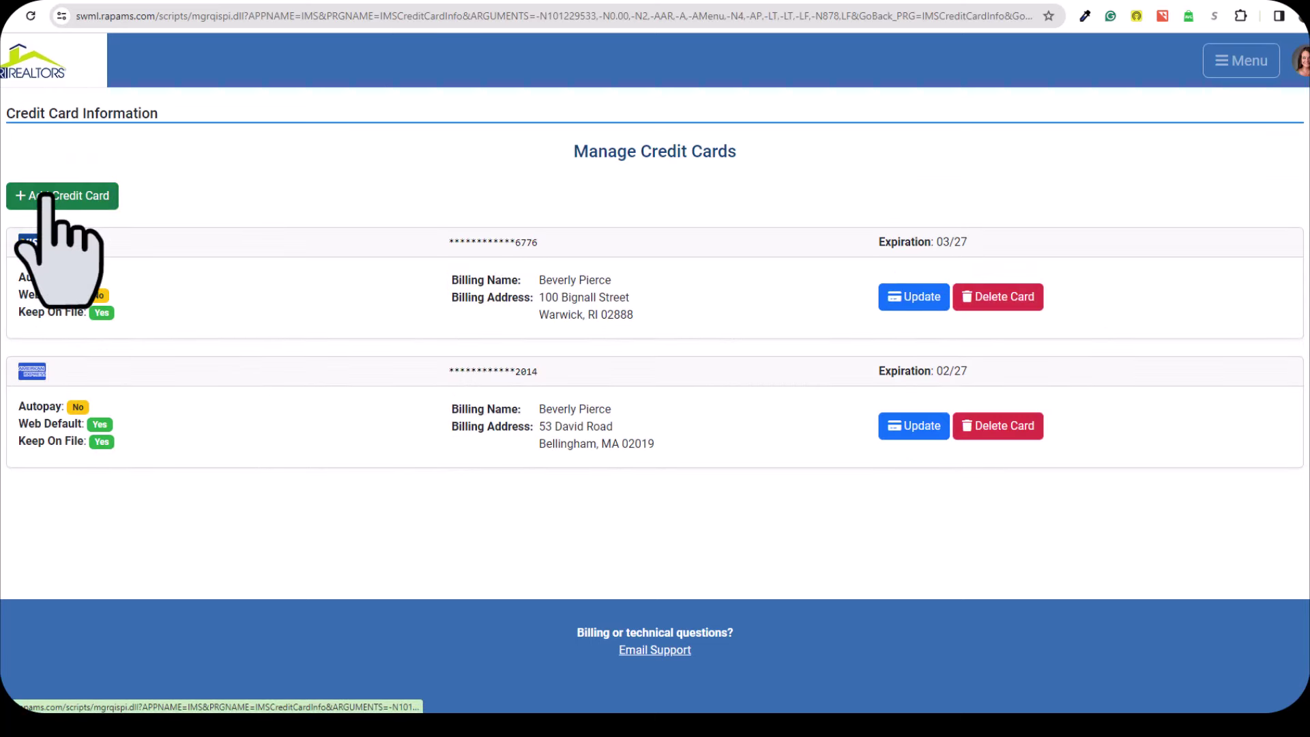
pyautogui.click(47, 196)
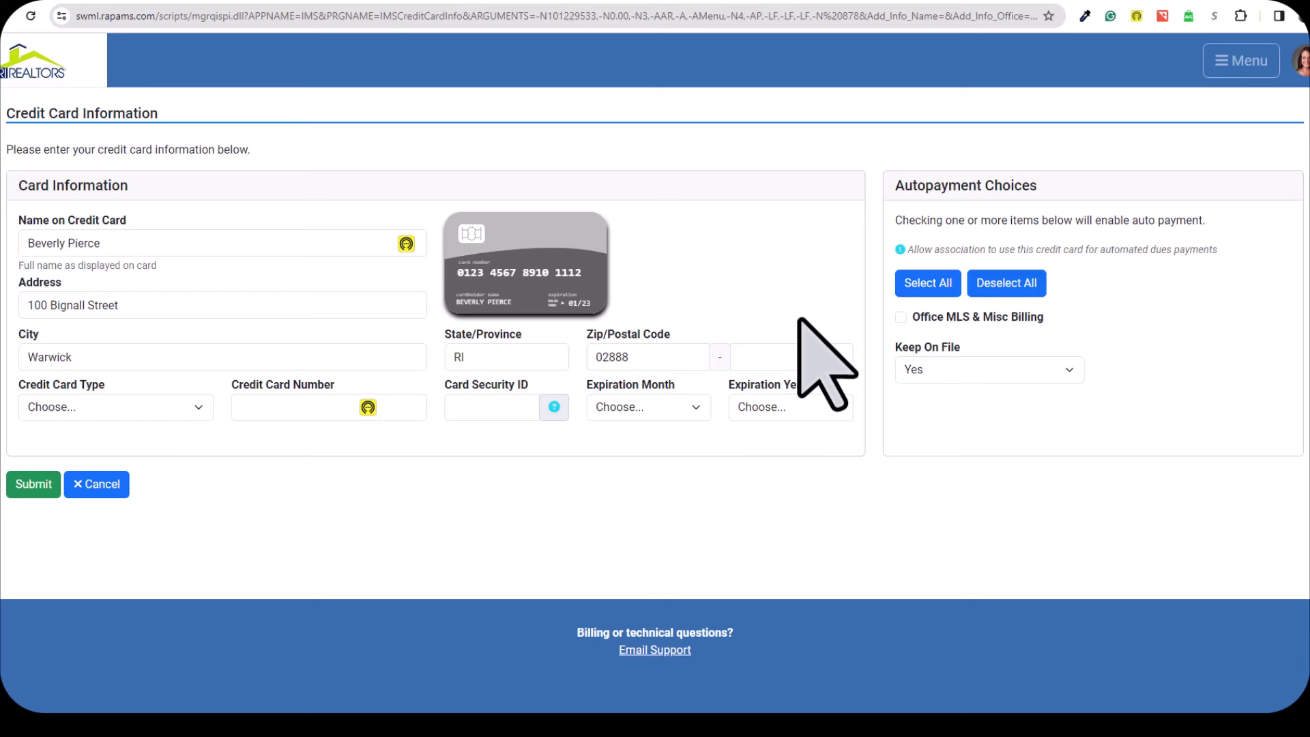
pyautogui.click(901, 317)
pyautogui.click(901, 317)
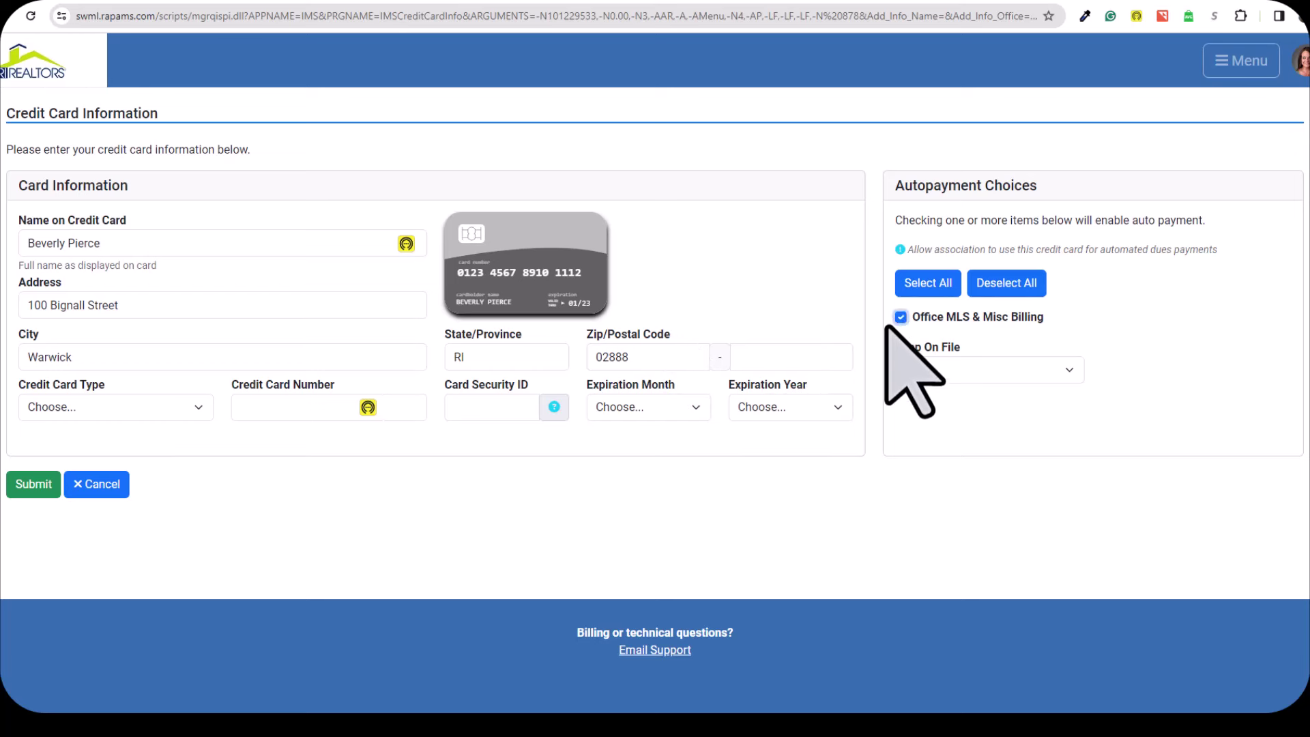
pyautogui.click(932, 364)
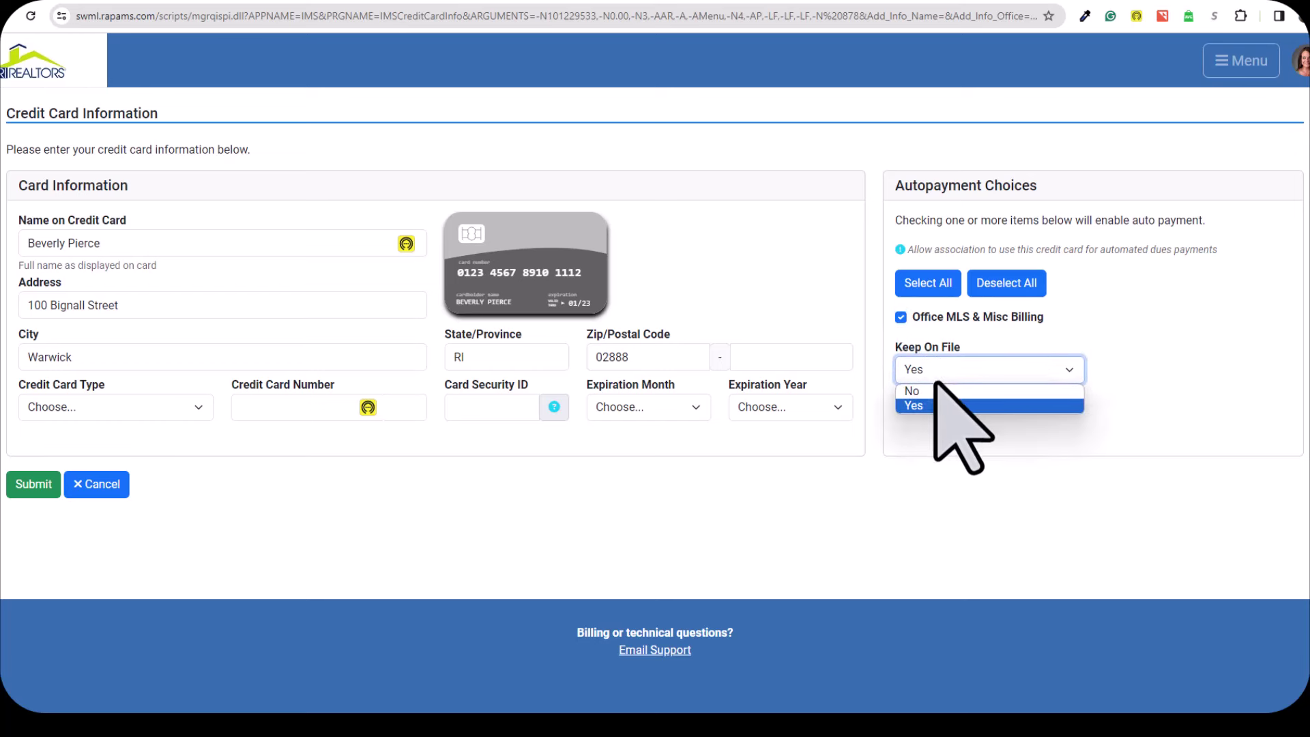
pyautogui.click(933, 408)
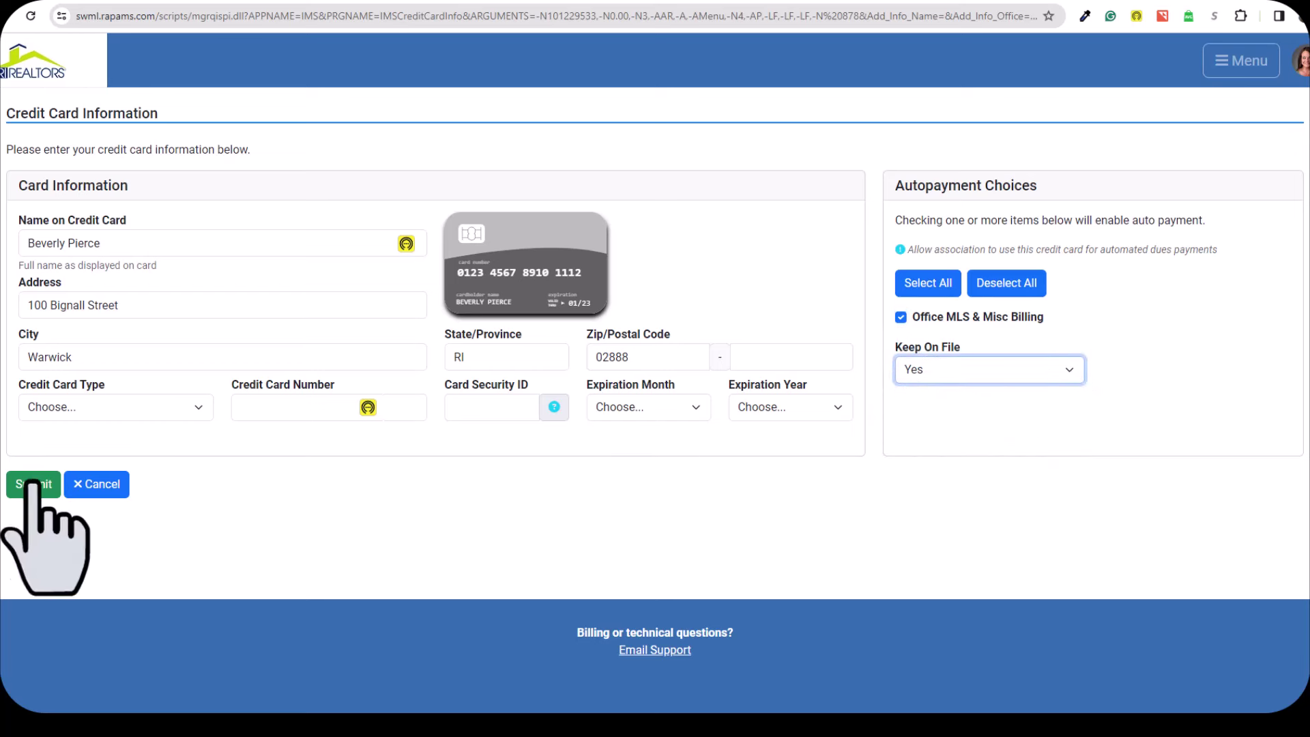